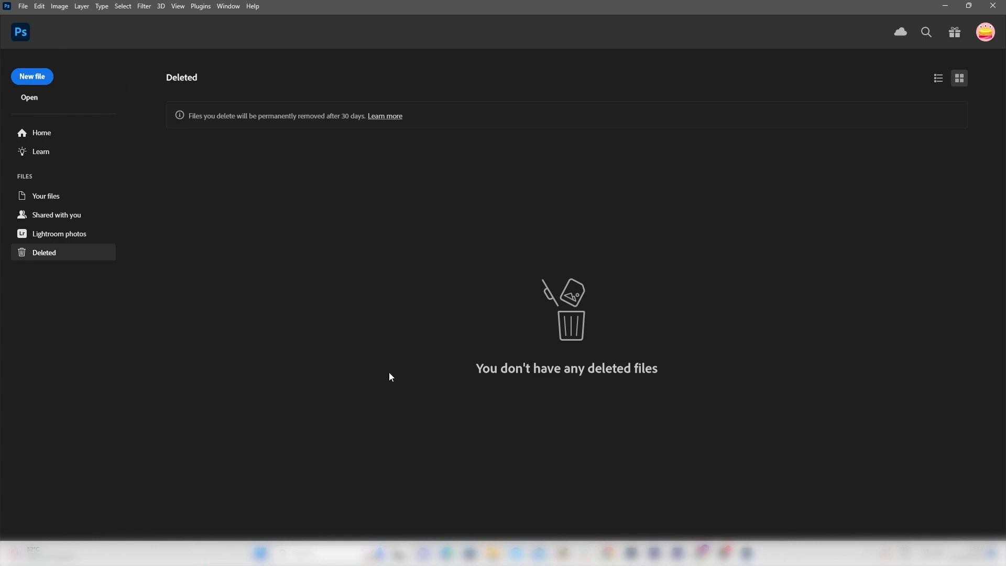
# - Open the Pexels photo 5518648 of the girl in a white blazer from the Downloads folder
pyautogui.click(493, 554)
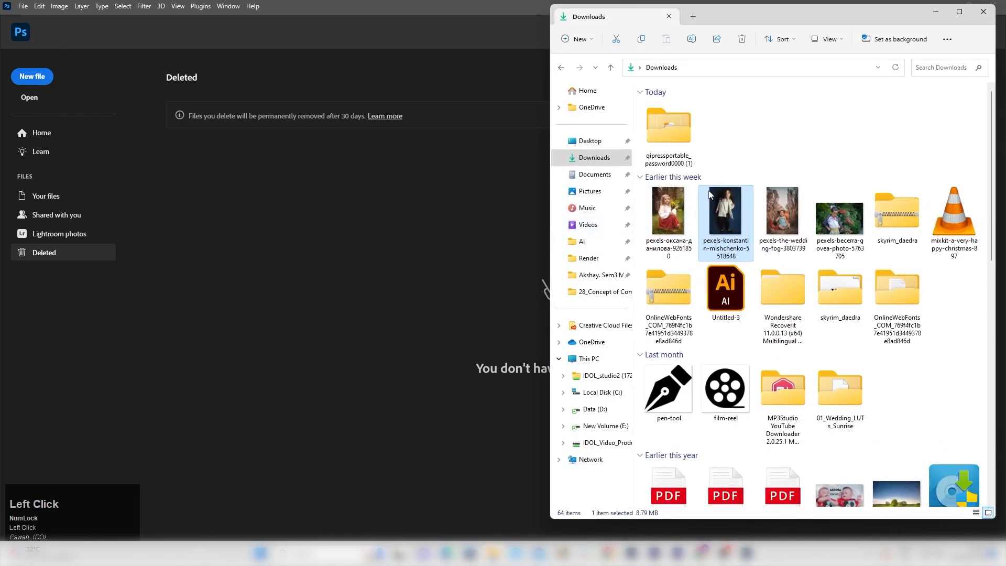
pyautogui.click(675, 220)
pyautogui.click(782, 214)
pyautogui.click(840, 220)
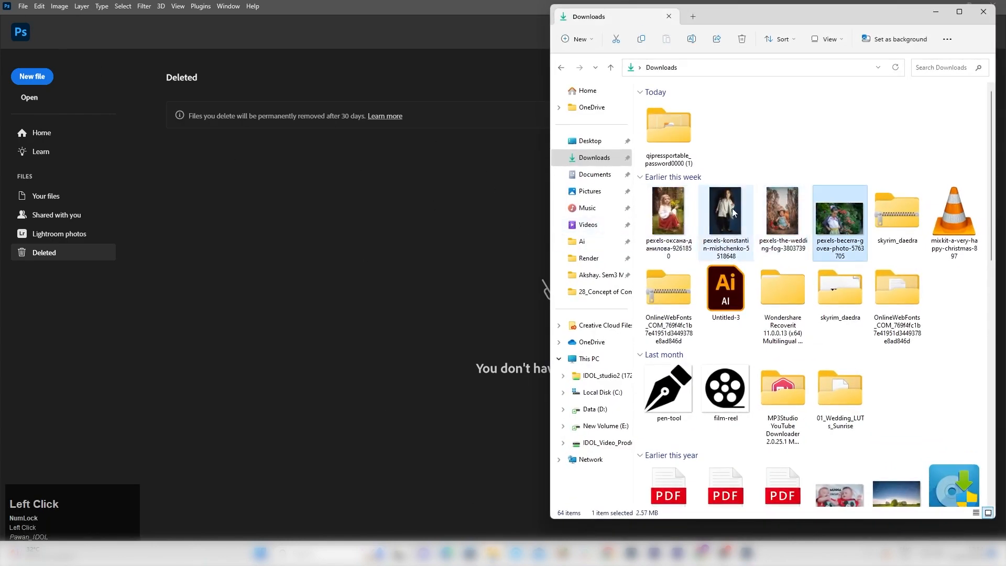
pyautogui.click(730, 218)
pyautogui.moveTo(730, 217); pyautogui.dragTo(369, 88)
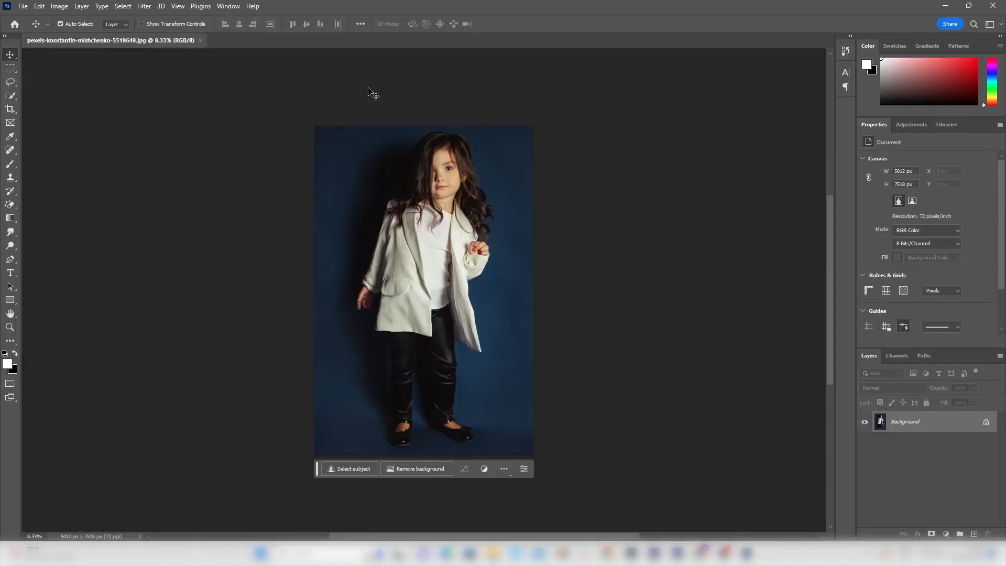
# - Examine the girl's face, hair, blazer and the dark blue backdrop up close and at full view
pyautogui.keyDown('alt'); pyautogui.scroll(5, 441, 246); pyautogui.keyUp('alt')
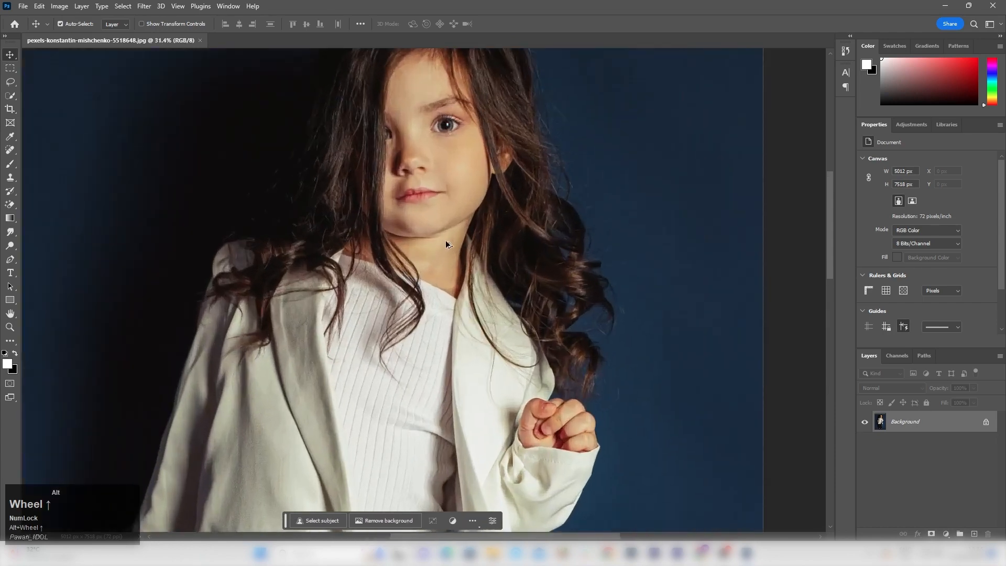
pyautogui.moveTo(445, 244); pyautogui.dragTo(496, 320)
pyautogui.keyDown('alt'); pyautogui.scroll(-2, 486, 274); pyautogui.keyUp('alt')
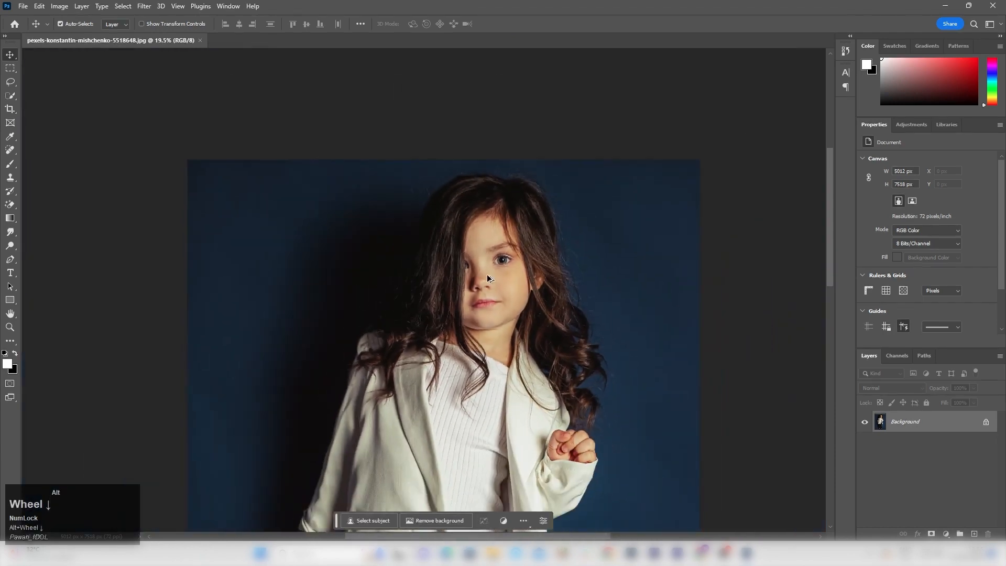
pyautogui.moveTo(486, 275); pyautogui.dragTo(459, 215)
pyautogui.keyDown('alt'); pyautogui.scroll(-1, 482, 256); pyautogui.keyUp('alt')
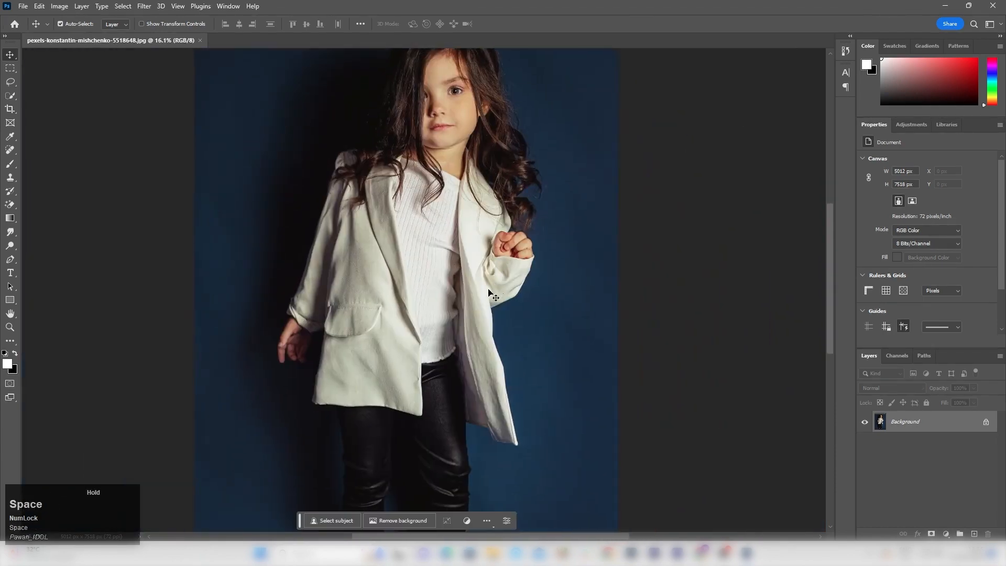
pyautogui.keyDown('alt'); pyautogui.scroll(-1, 503, 328); pyautogui.keyUp('alt')
pyautogui.keyDown('alt'); pyautogui.scroll(-1, 503, 332); pyautogui.keyUp('alt')
pyautogui.moveTo(482, 364); pyautogui.dragTo(461, 361)
pyautogui.keyDown('alt'); pyautogui.scroll(6, 454, 270); pyautogui.keyUp('alt')
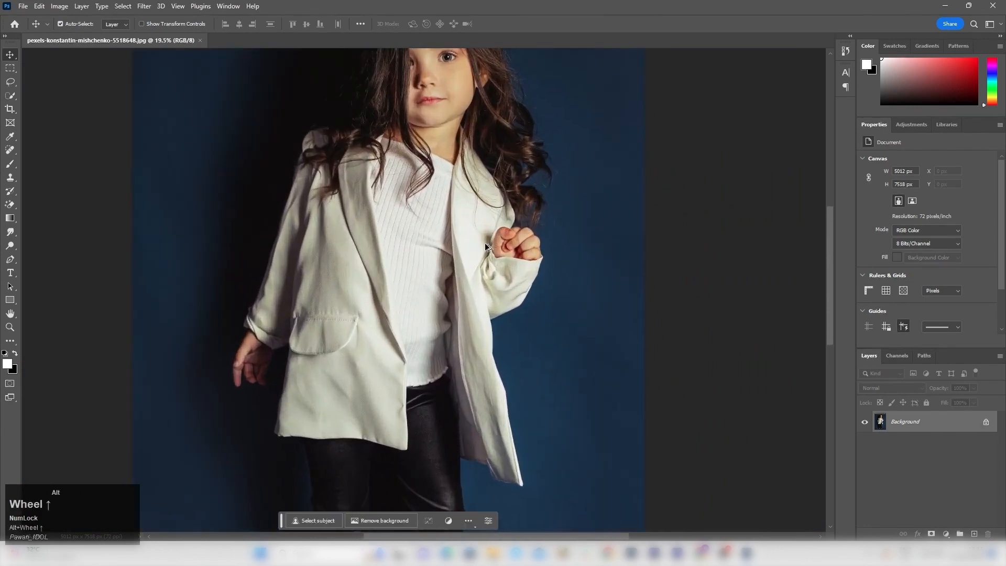
pyautogui.moveTo(490, 167); pyautogui.dragTo(553, 314)
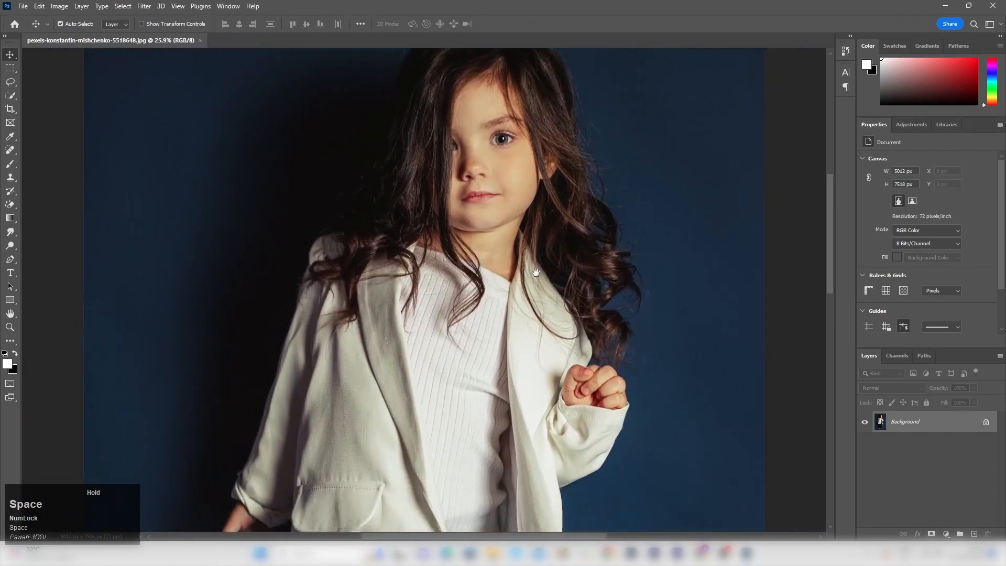
pyautogui.keyDown('alt'); pyautogui.scroll(-1, 487, 263); pyautogui.keyUp('alt')
pyautogui.keyDown('alt'); pyautogui.scroll(-2, 488, 260); pyautogui.keyUp('alt')
pyautogui.press('space')
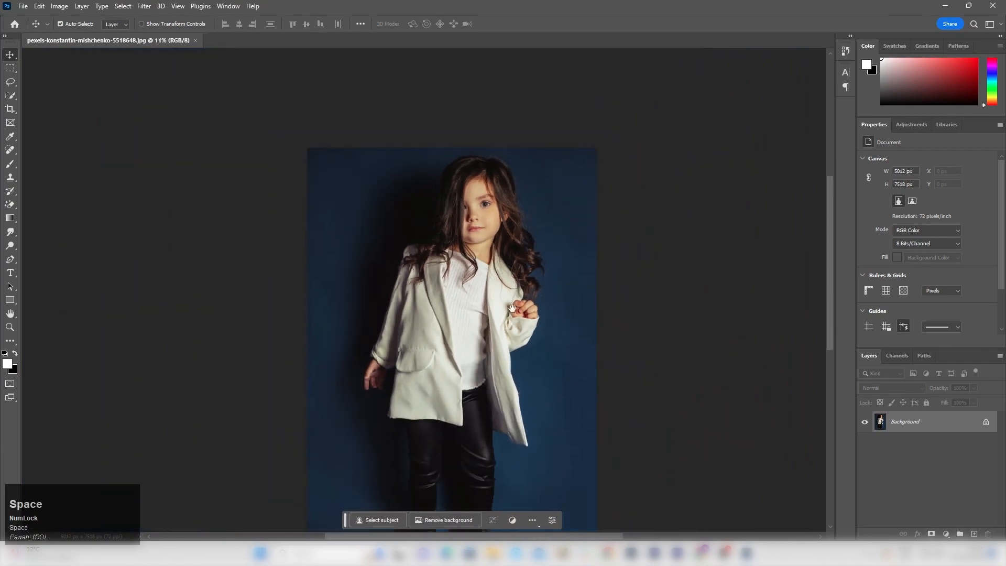
pyautogui.hotkey('ctrl', '0')
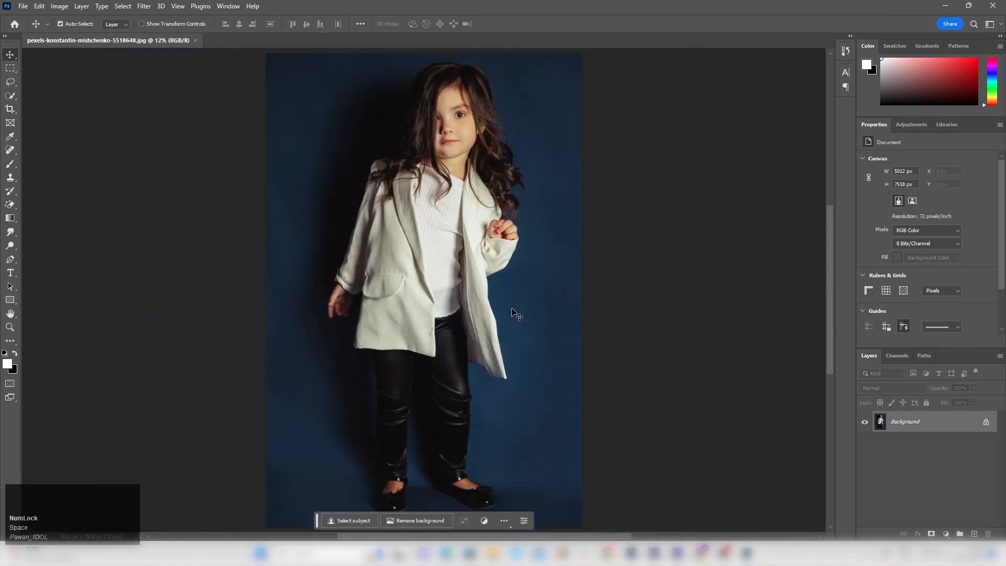
# - Duplicate the Background layer and hide the original, leaving only the copy visible
pyautogui.click(900, 422)
pyautogui.moveTo(932, 425); pyautogui.dragTo(973, 533)
pyautogui.click(866, 444)
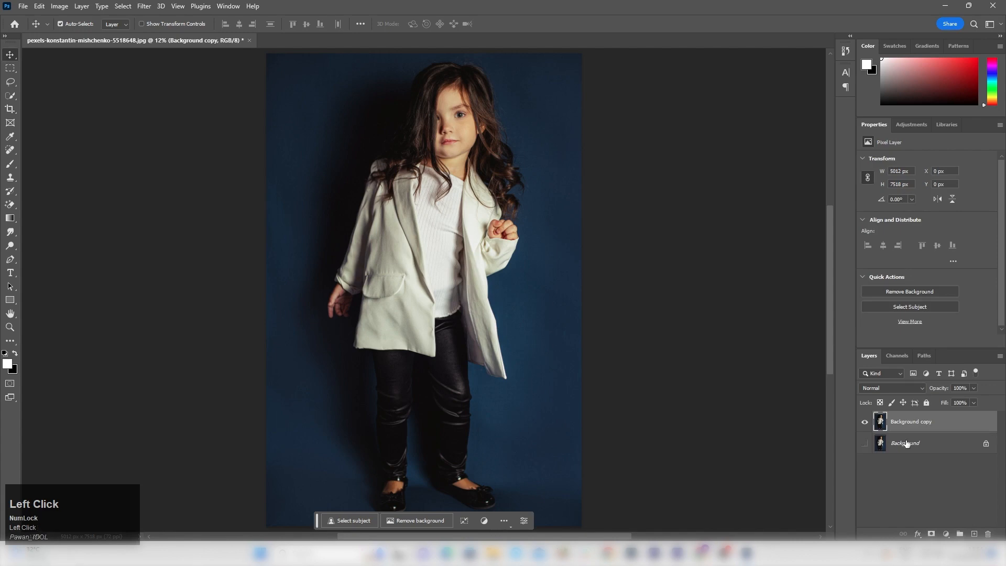
pyautogui.click(865, 443)
pyautogui.click(865, 444)
pyautogui.click(865, 422)
pyautogui.click(865, 422)
pyautogui.click(864, 422)
pyautogui.click(864, 421)
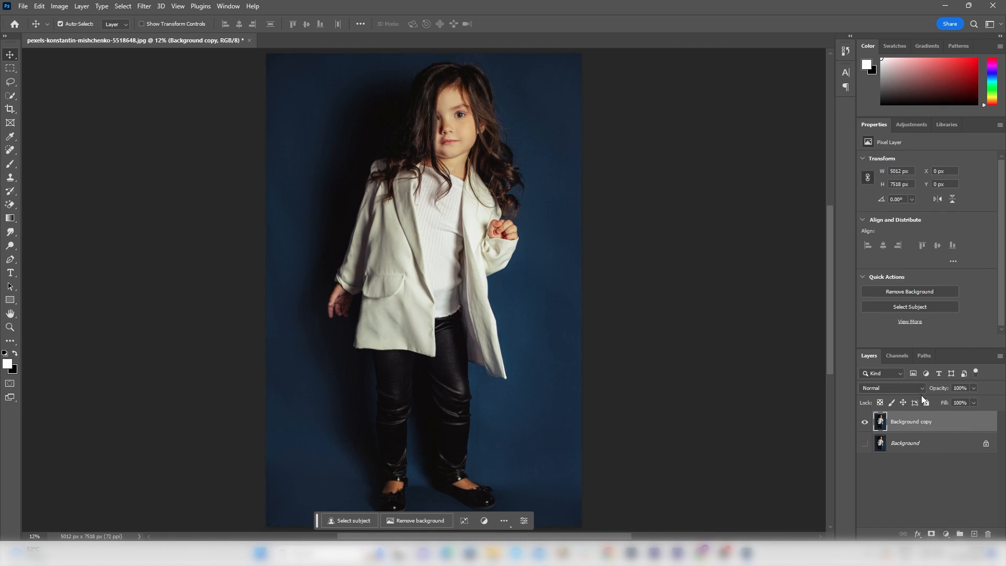
# - Add a linear Gradient fill layer above the copied photo and set its angle to 178.25°
pyautogui.click(944, 533)
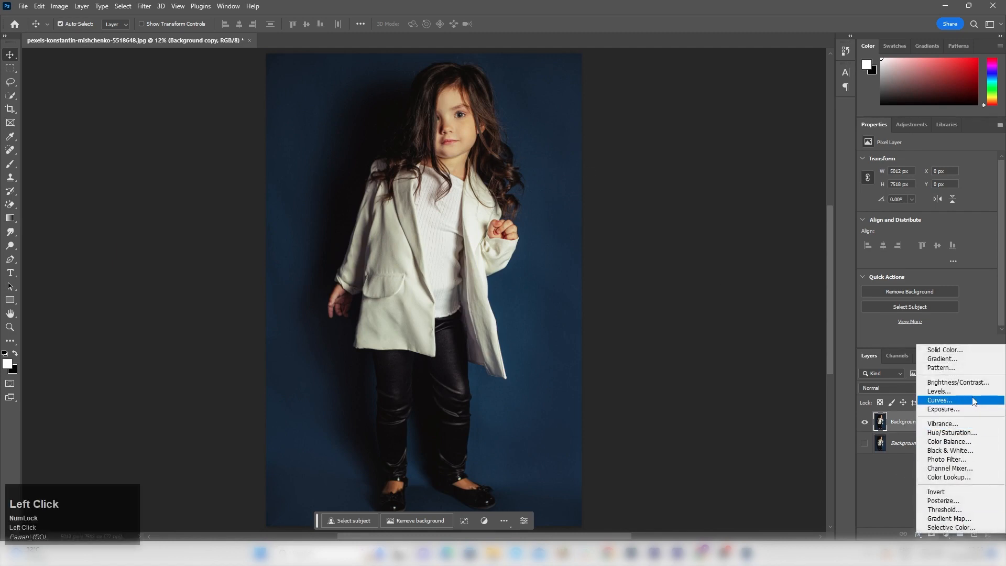
pyautogui.click(951, 361)
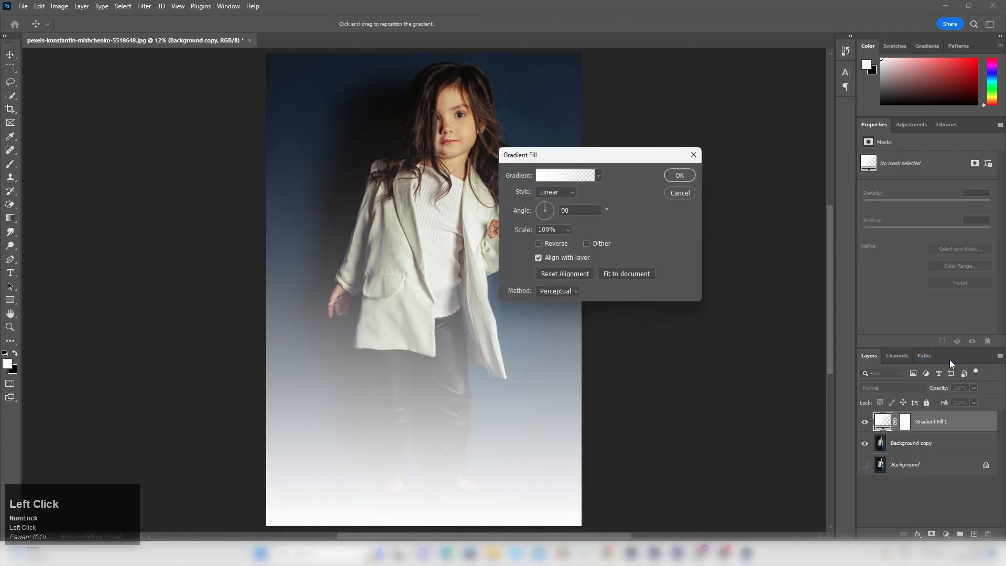
pyautogui.moveTo(567, 160); pyautogui.dragTo(179, 157)
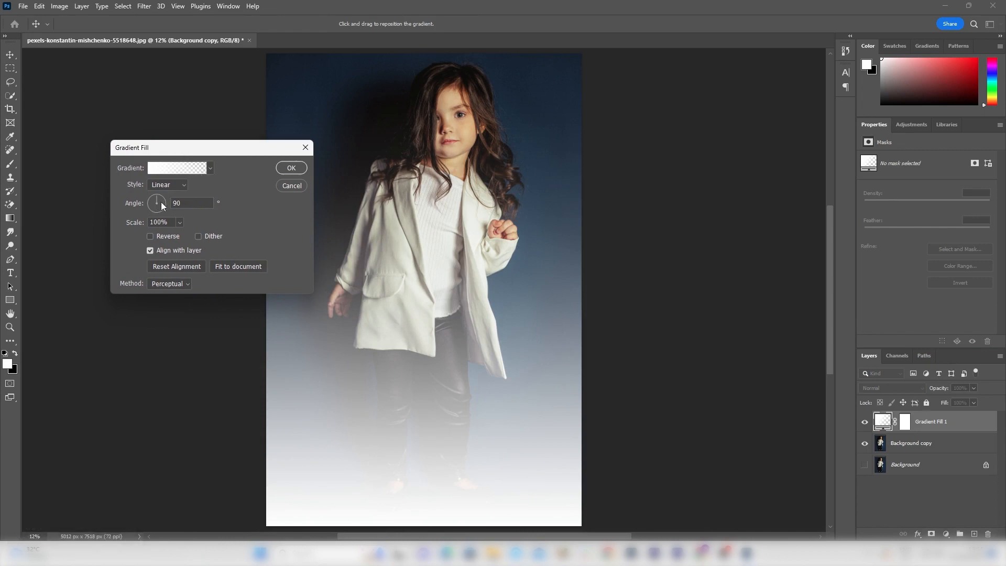
pyautogui.moveTo(161, 203); pyautogui.dragTo(140, 203)
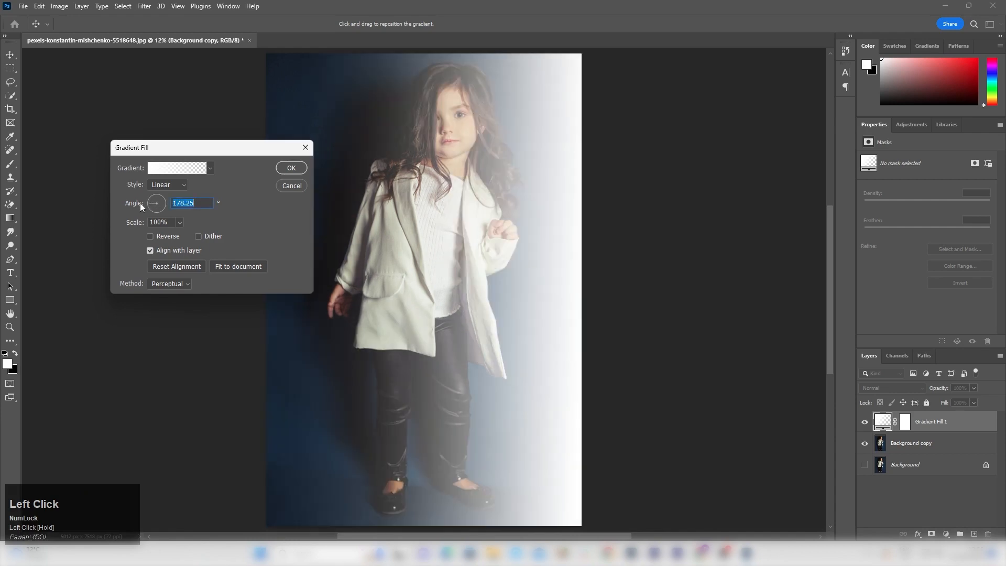
# - Change the starting colour stop of the gradient fill to magenta d31dee and apply the gradient
pyautogui.click(188, 169)
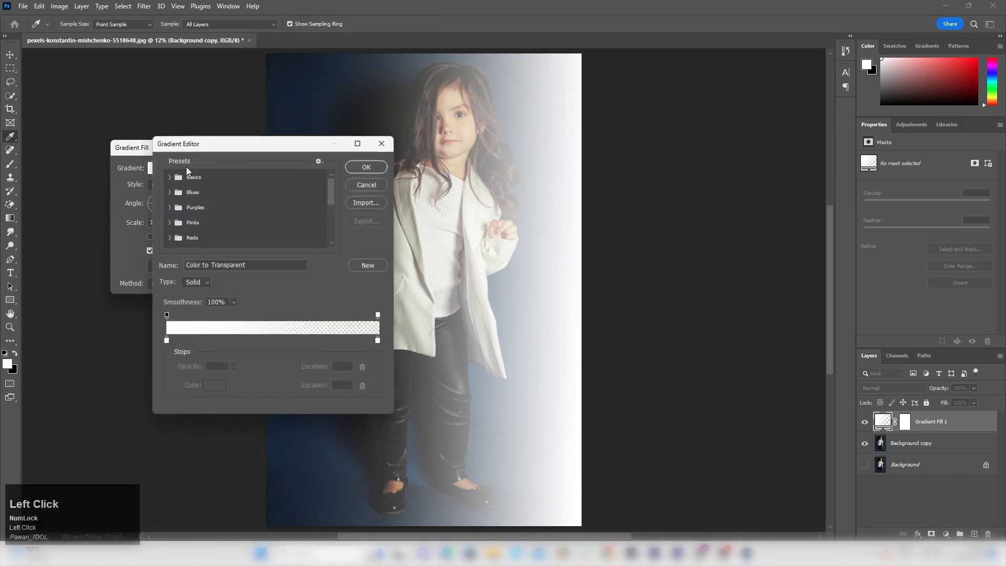
pyautogui.click(166, 341)
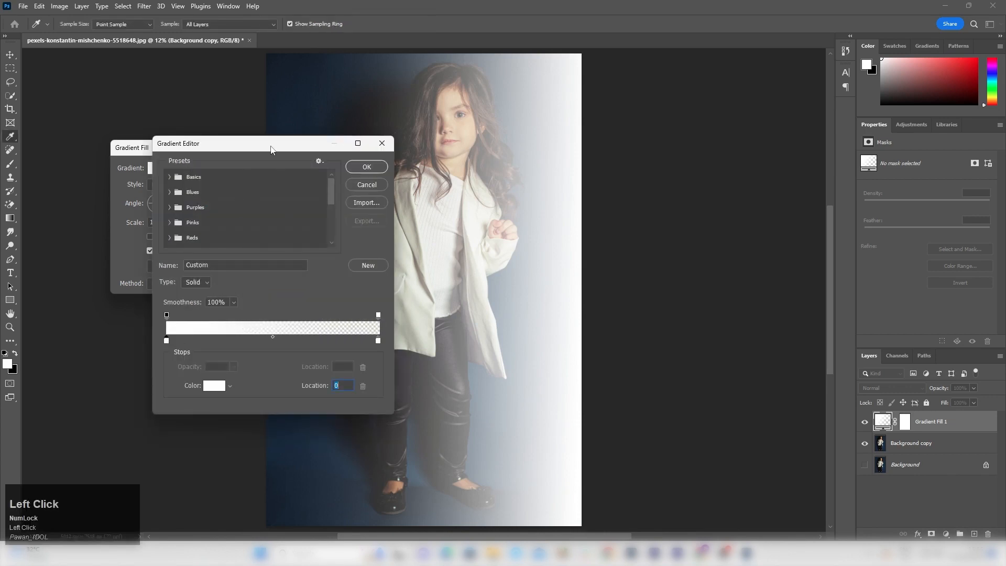
pyautogui.moveTo(271, 150); pyautogui.dragTo(696, 121)
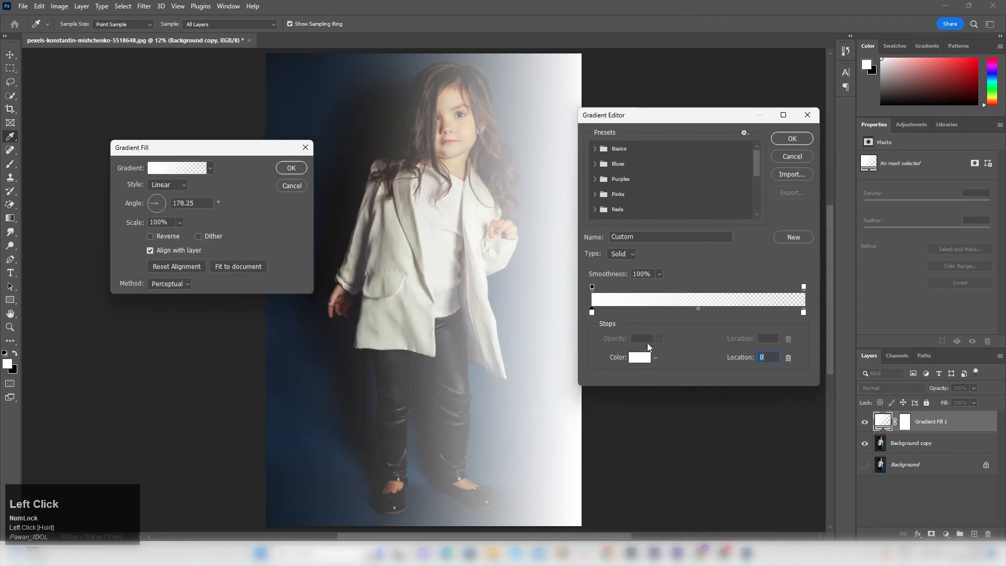
pyautogui.click(640, 357)
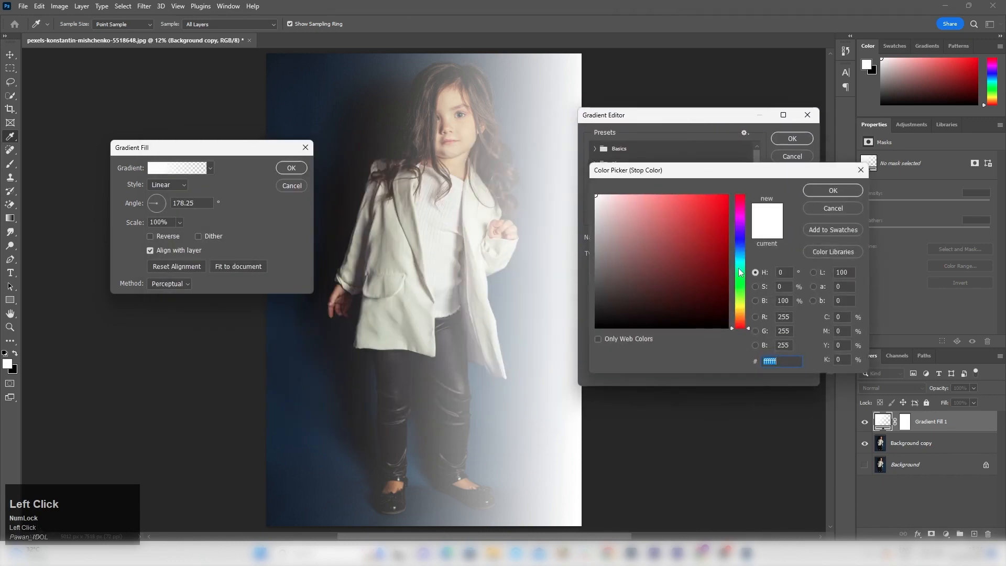
pyautogui.moveTo(739, 272); pyautogui.dragTo(712, 203)
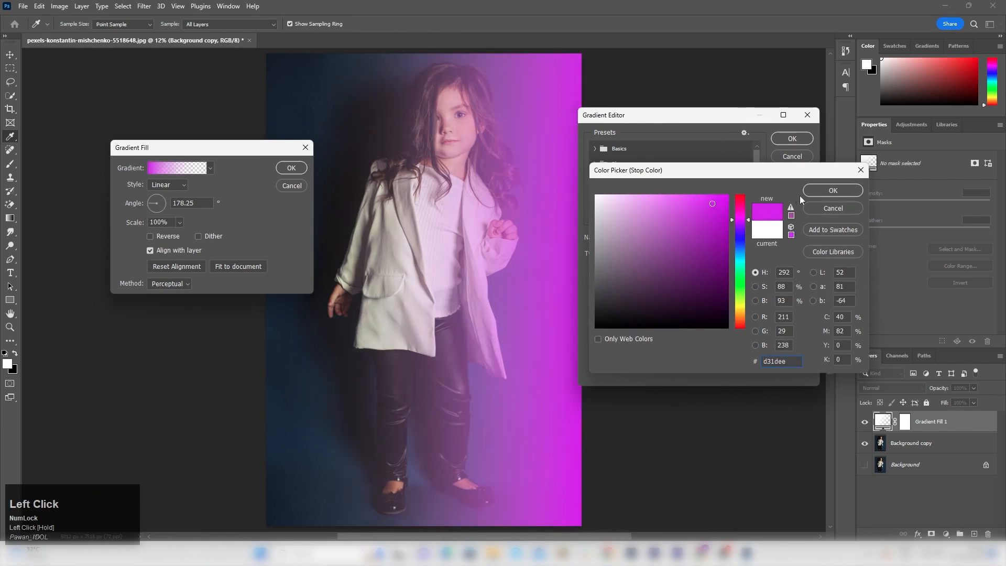
pyautogui.click(820, 190)
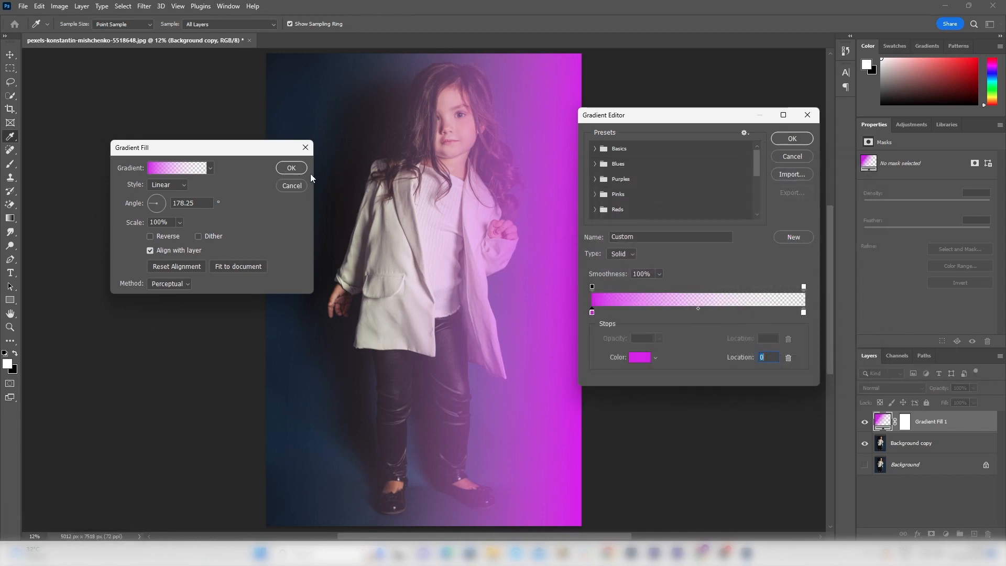
pyautogui.click(291, 170)
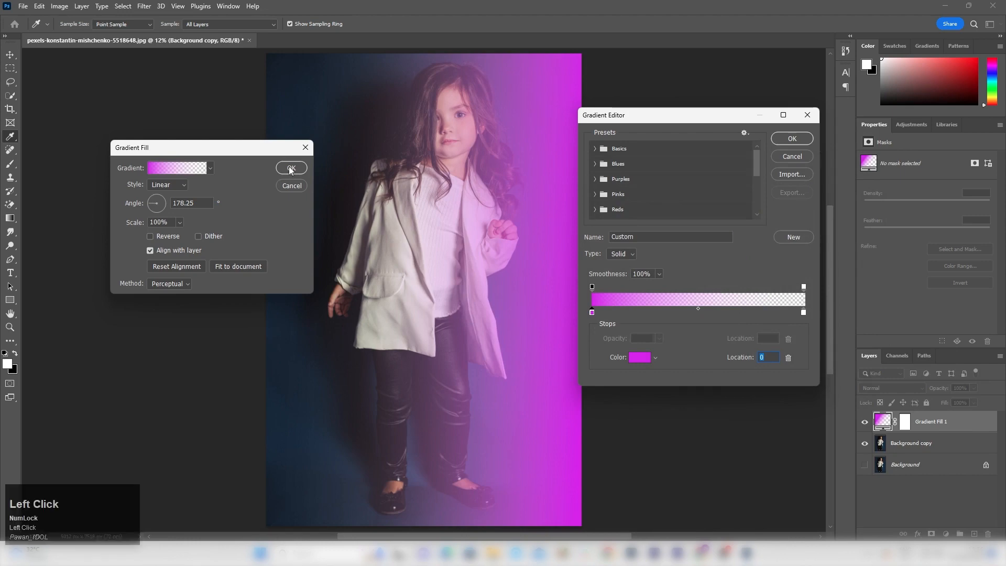
pyautogui.click(791, 140)
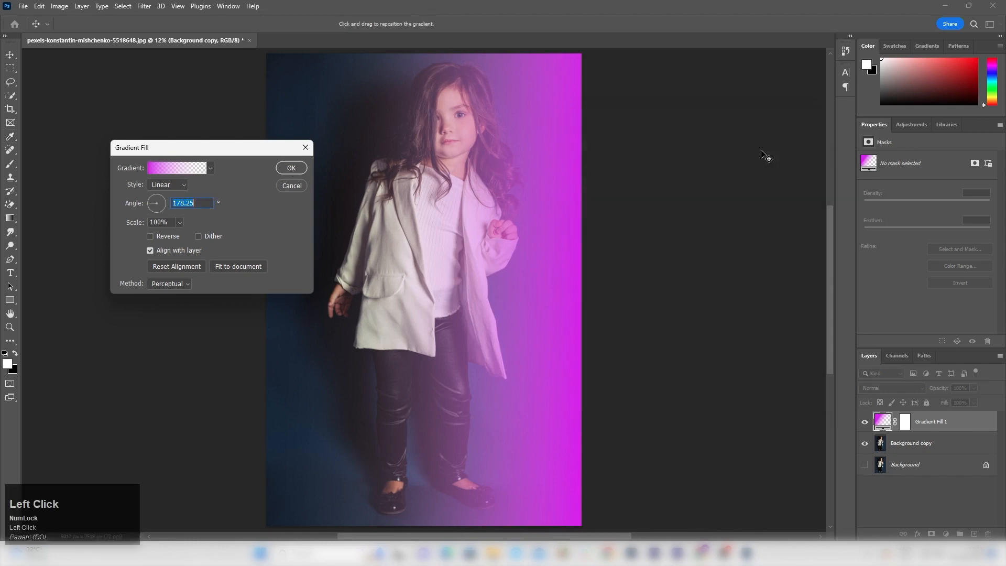
pyautogui.click(291, 168)
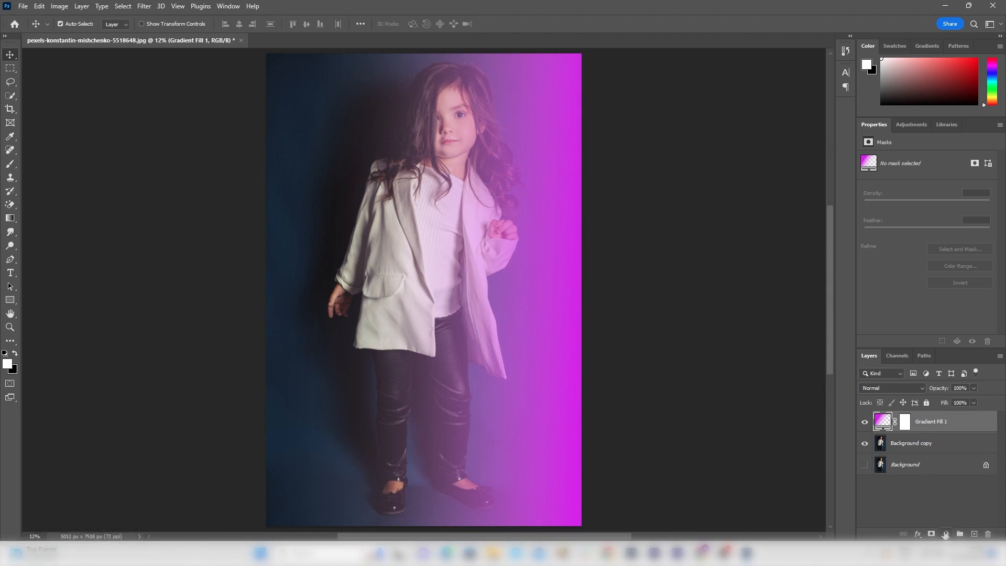
# - Add a second linear Gradient fill layer above the magenta one and set its angle to -2.85°
pyautogui.click(945, 534)
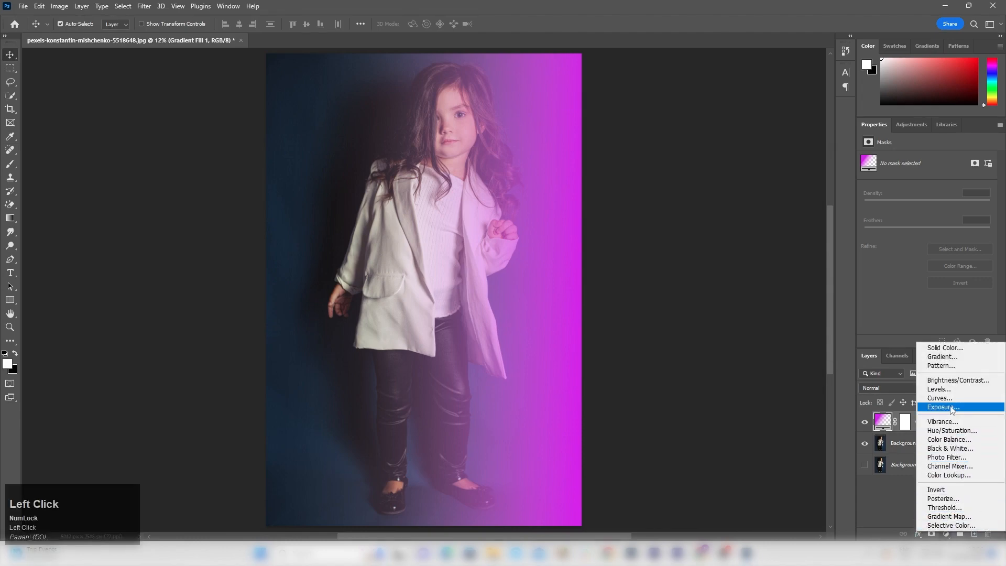
pyautogui.click(946, 357)
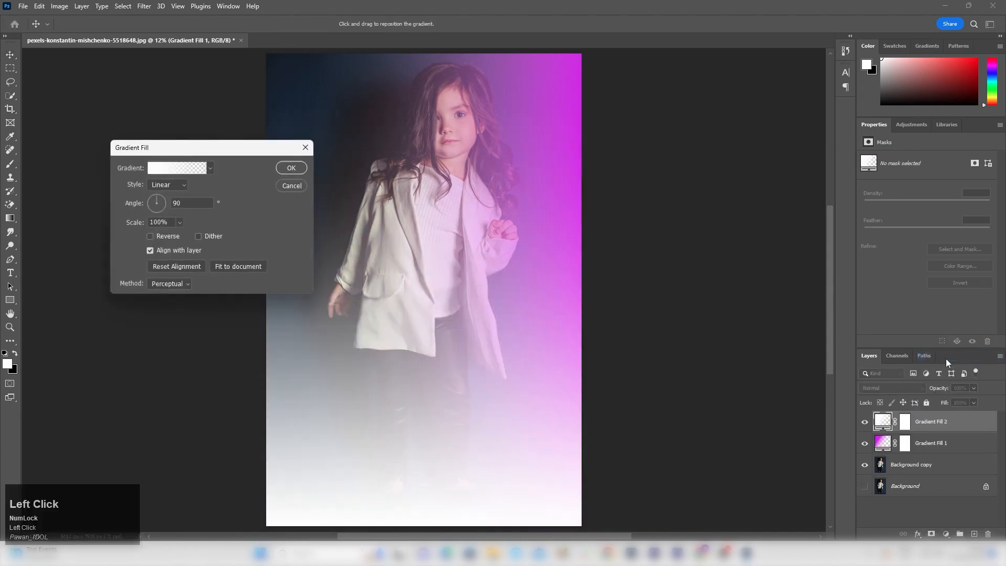
pyautogui.moveTo(168, 206); pyautogui.dragTo(165, 203)
pyautogui.click(171, 204)
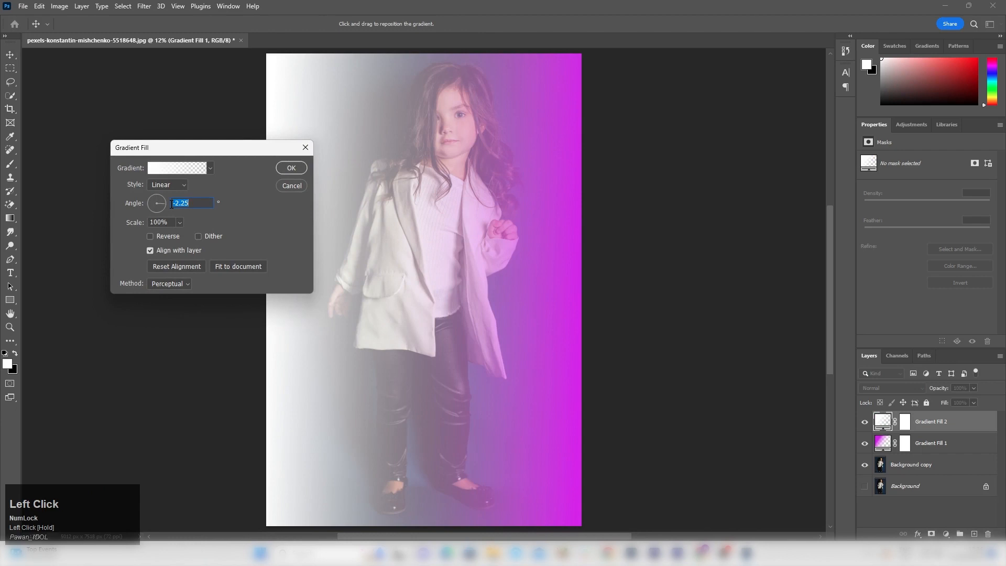
pyautogui.press('Up')
# - Change the starting colour stop of the second gradient fill to blue 144ee3 and apply the gradient
pyautogui.click(166, 169)
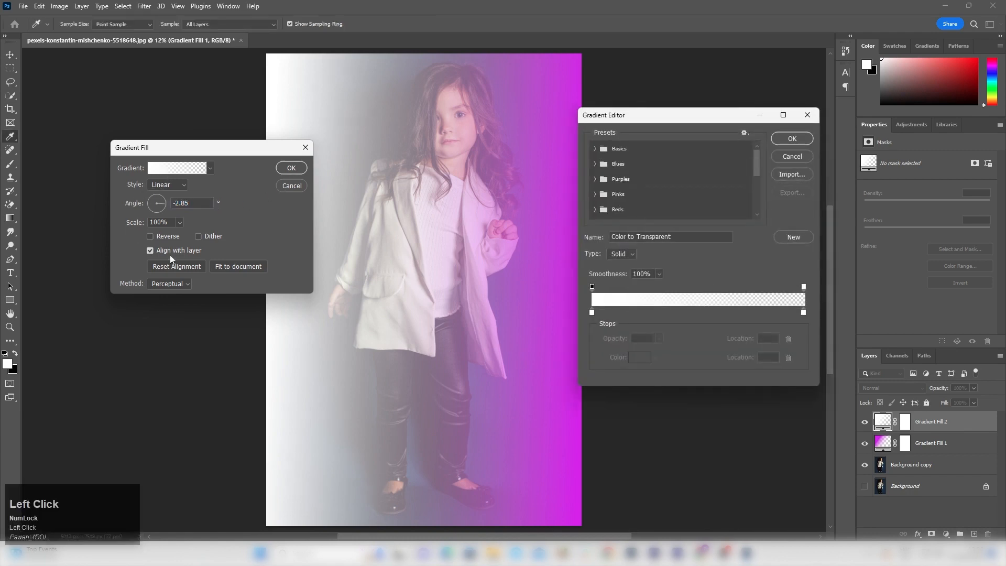
pyautogui.click(591, 312)
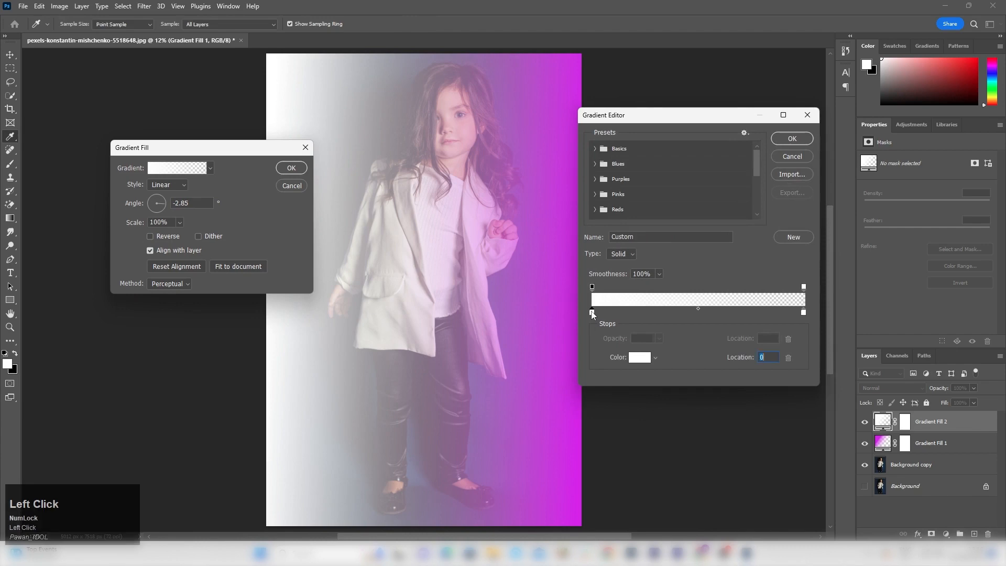
pyautogui.click(640, 358)
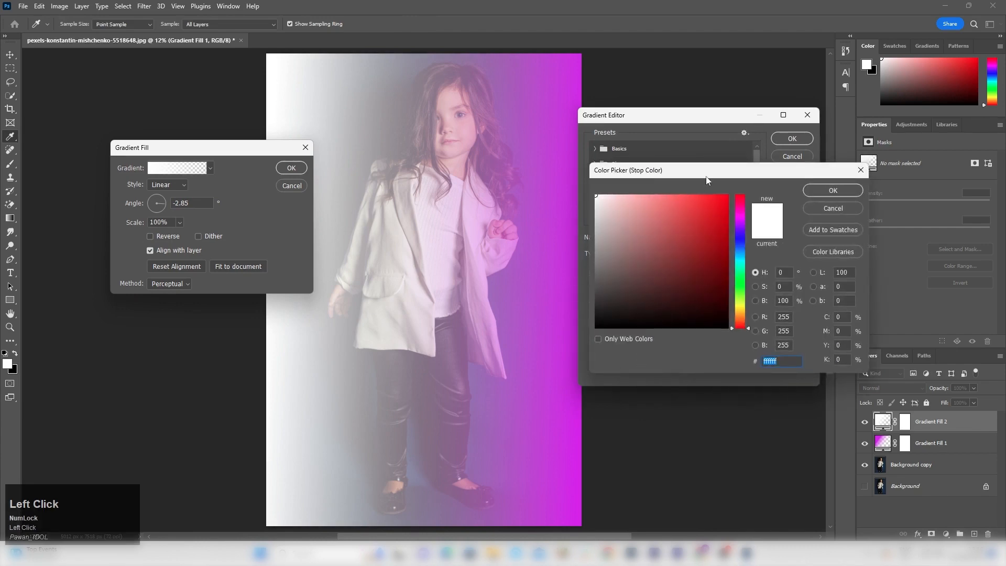
pyautogui.moveTo(706, 180); pyautogui.dragTo(475, 96)
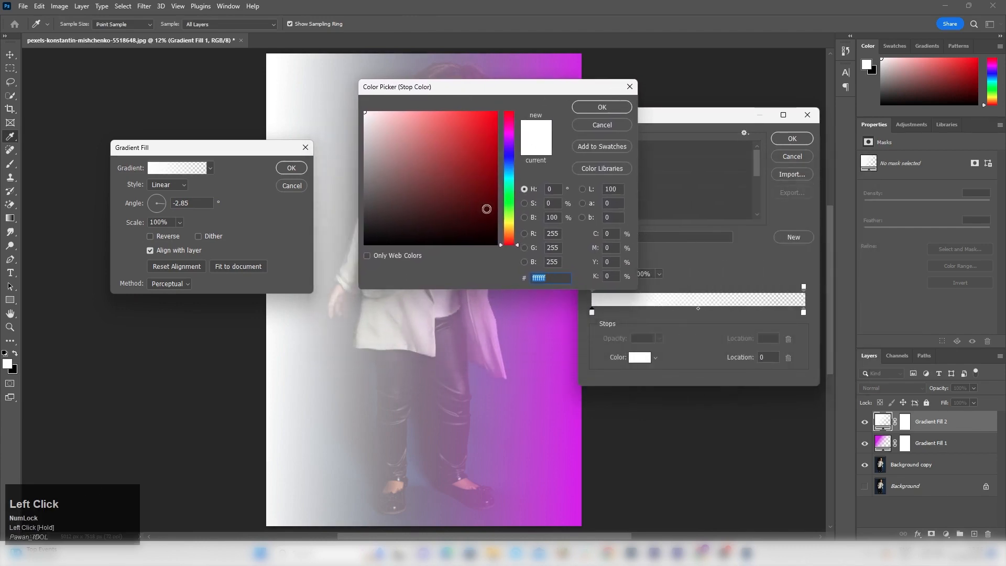
pyautogui.moveTo(509, 173); pyautogui.dragTo(511, 166)
pyautogui.moveTo(456, 152); pyautogui.dragTo(485, 126)
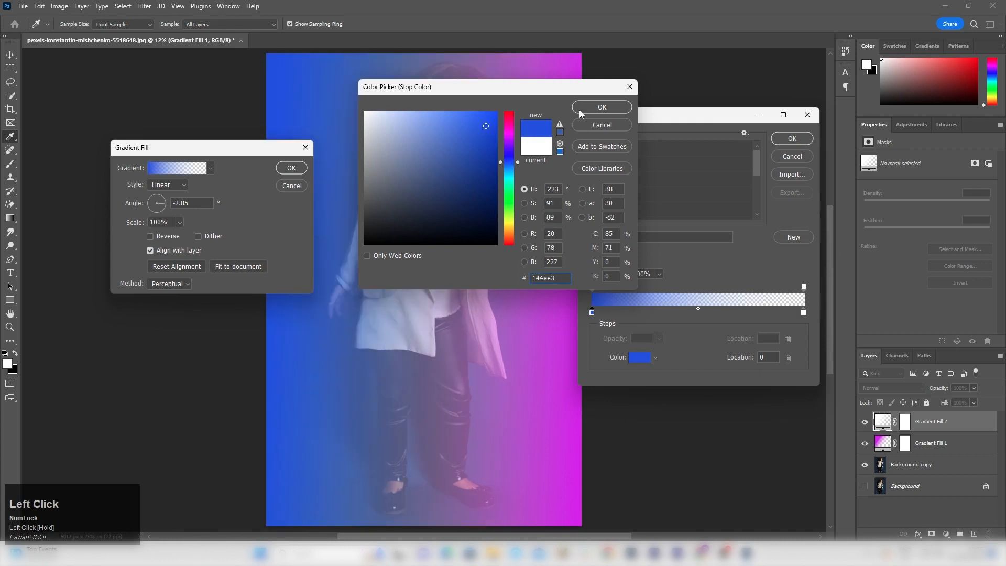
pyautogui.click(594, 108)
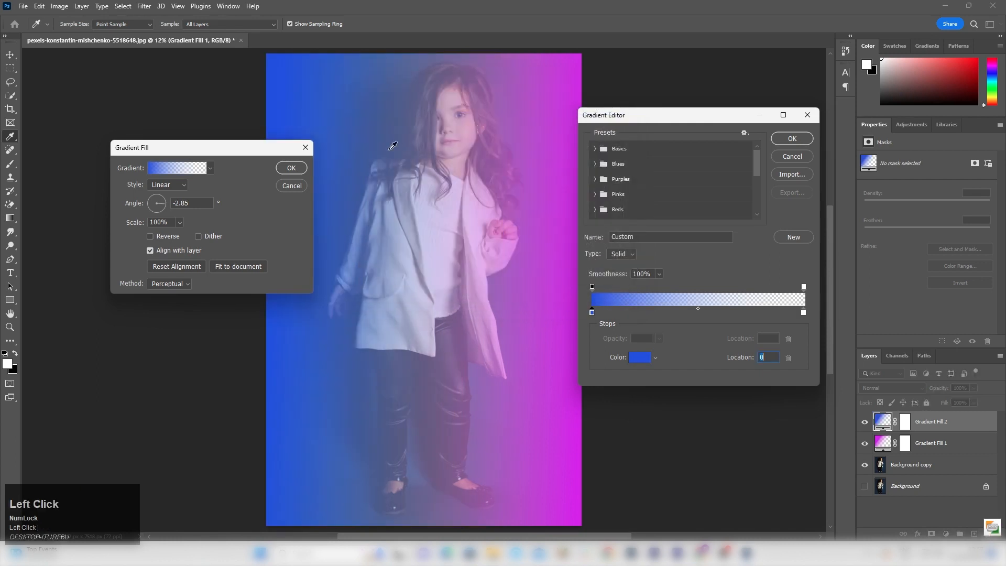
pyautogui.click(290, 171)
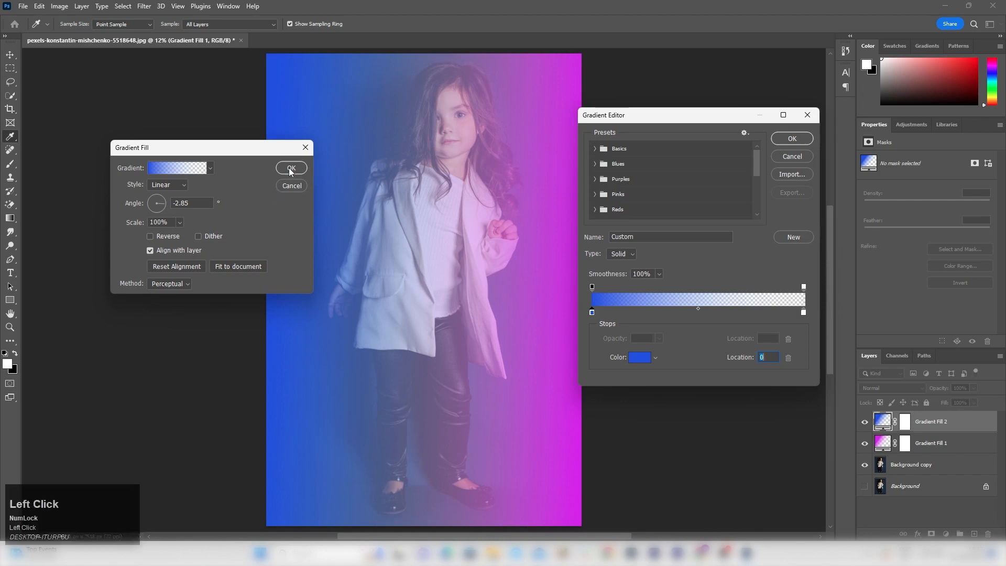
pyautogui.click(792, 138)
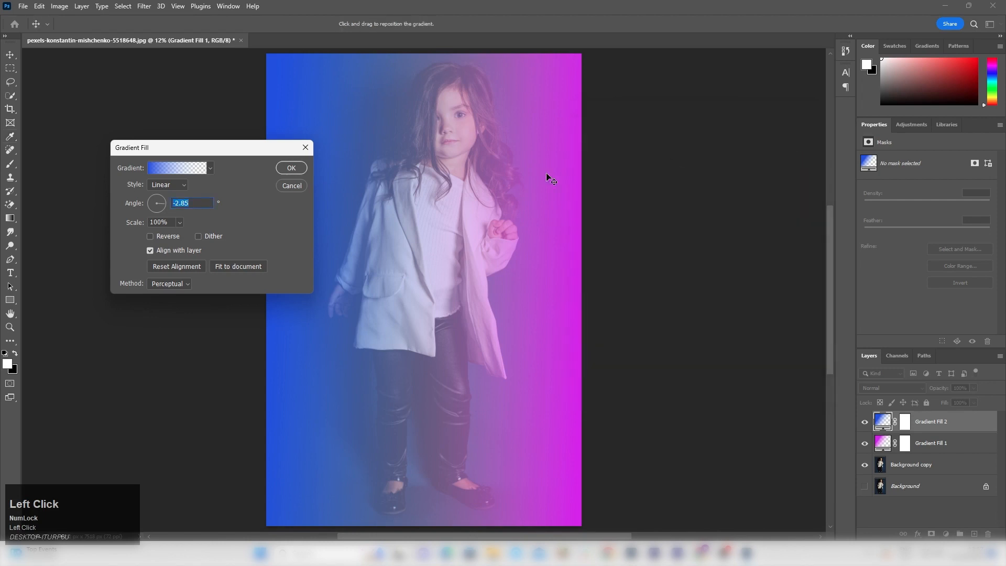
pyautogui.click(291, 167)
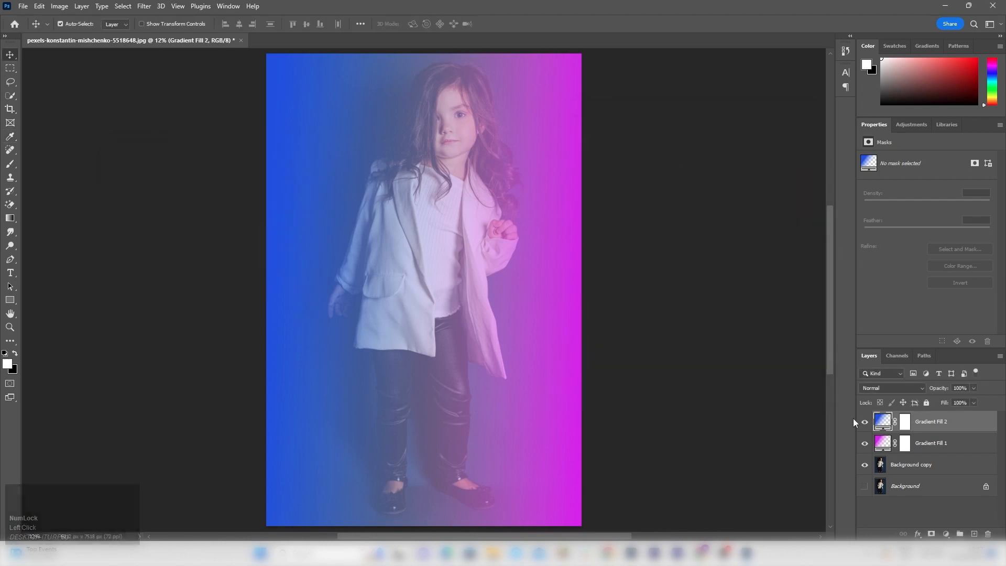
# - Set the blend mode of both the blue and the magenta gradient fill layers to Color
pyautogui.click(922, 388)
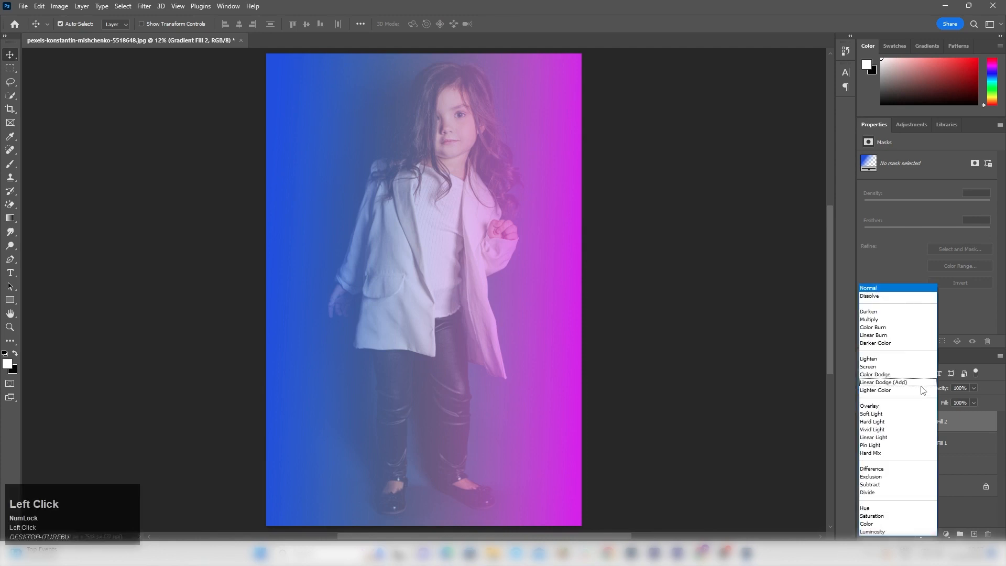
pyautogui.click(879, 524)
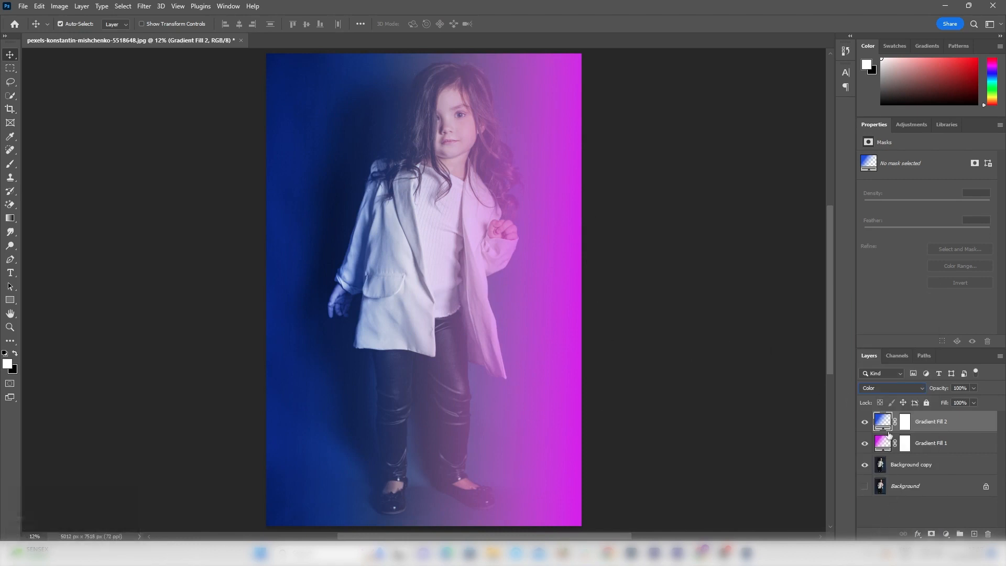
pyautogui.click(925, 444)
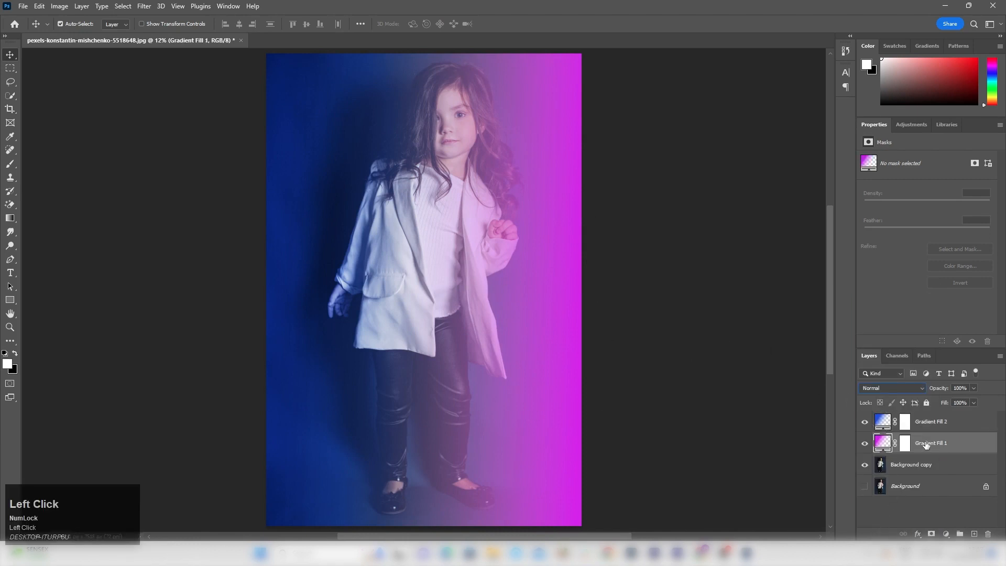
pyautogui.click(921, 390)
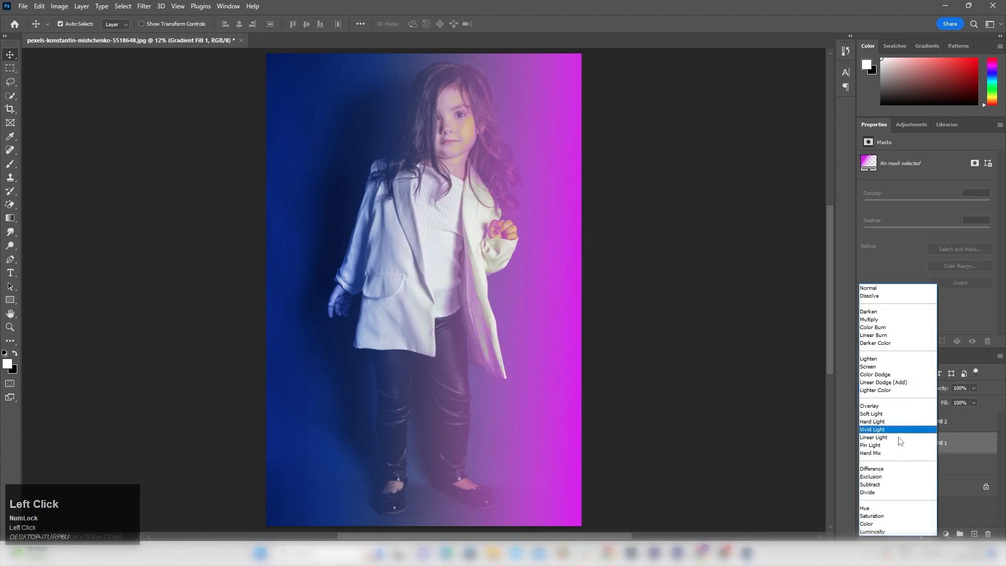
pyautogui.click(873, 524)
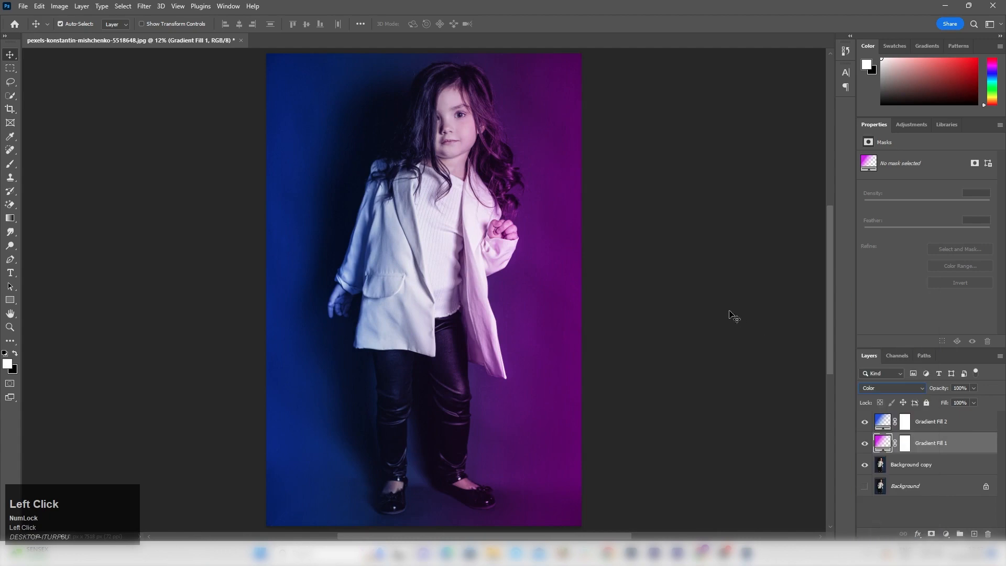
# - Toggle the visibility of the gradient fill layers and the copied photo to compare the image before and after the effect
pyautogui.click(864, 422)
pyautogui.click(865, 444)
pyautogui.click(865, 445)
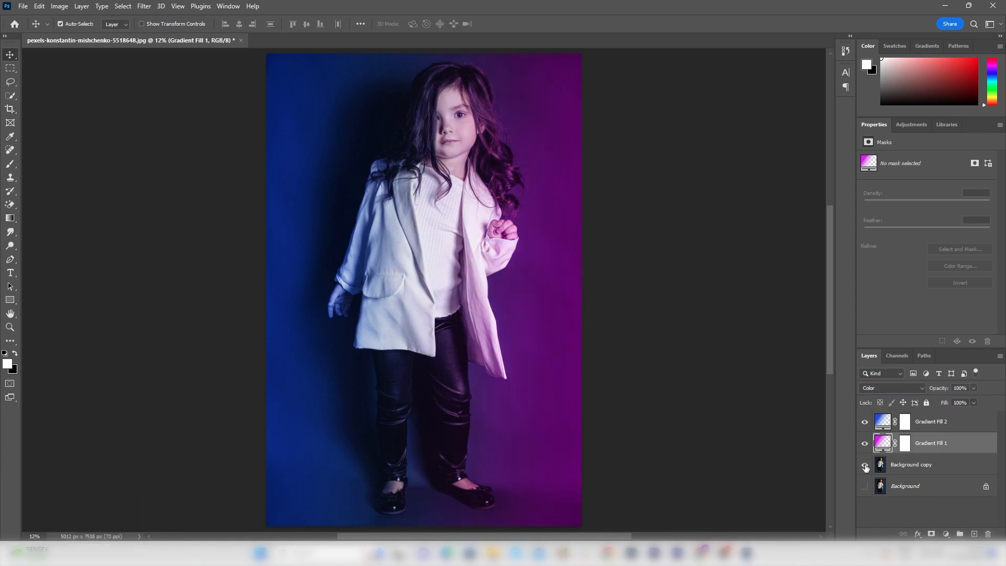
pyautogui.click(865, 466)
pyautogui.click(865, 466)
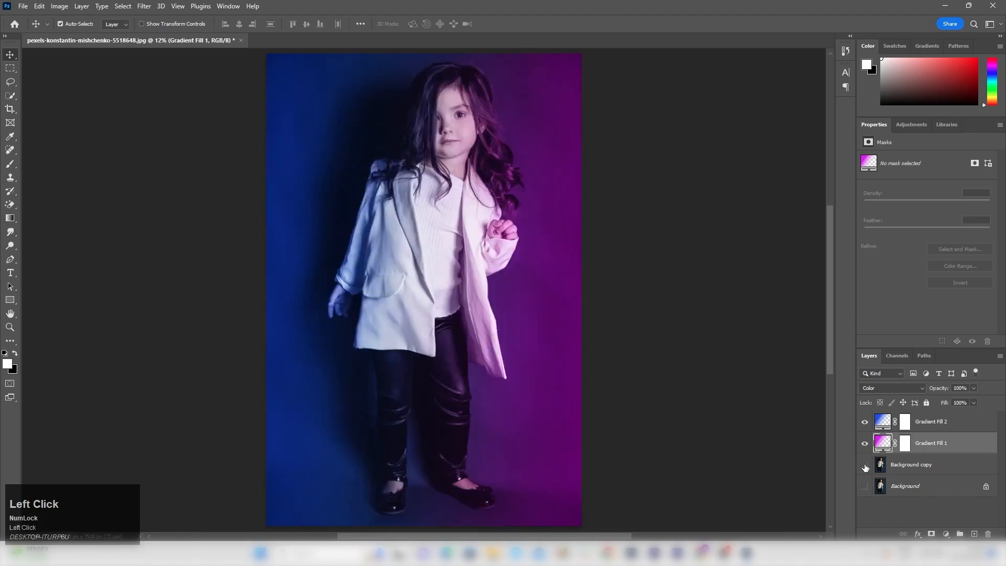
pyautogui.click(865, 467)
pyautogui.click(865, 465)
pyautogui.keyDown('alt'); pyautogui.scroll(-2, 482, 173); pyautogui.keyUp('alt')
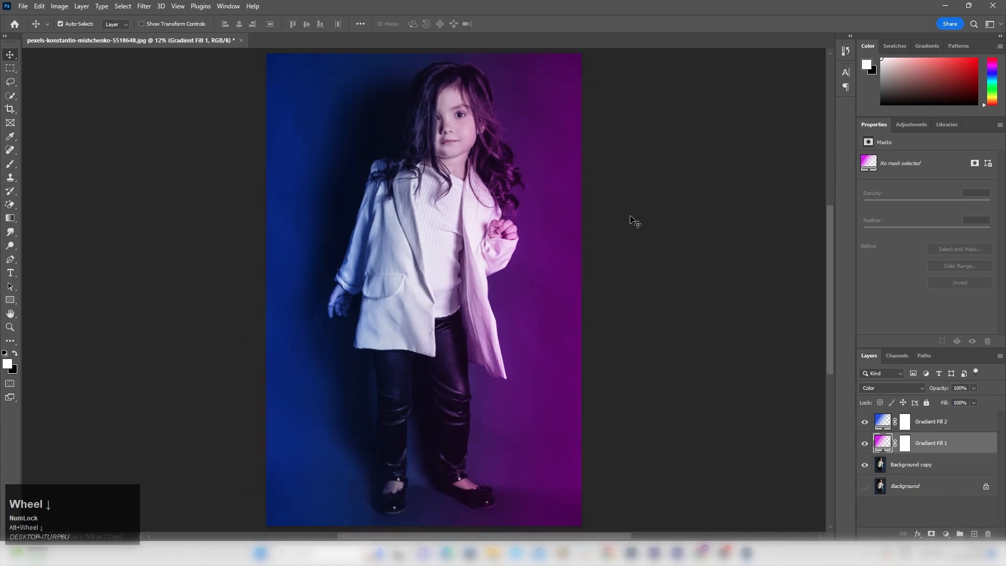
# - Export the image with Save for Web, choosing JPEG as the format, and proceed to saving the file
pyautogui.hotkey('ctrl', 'shift')
pyautogui.hotkey('ctrl', 'shift', 'alt', 's')
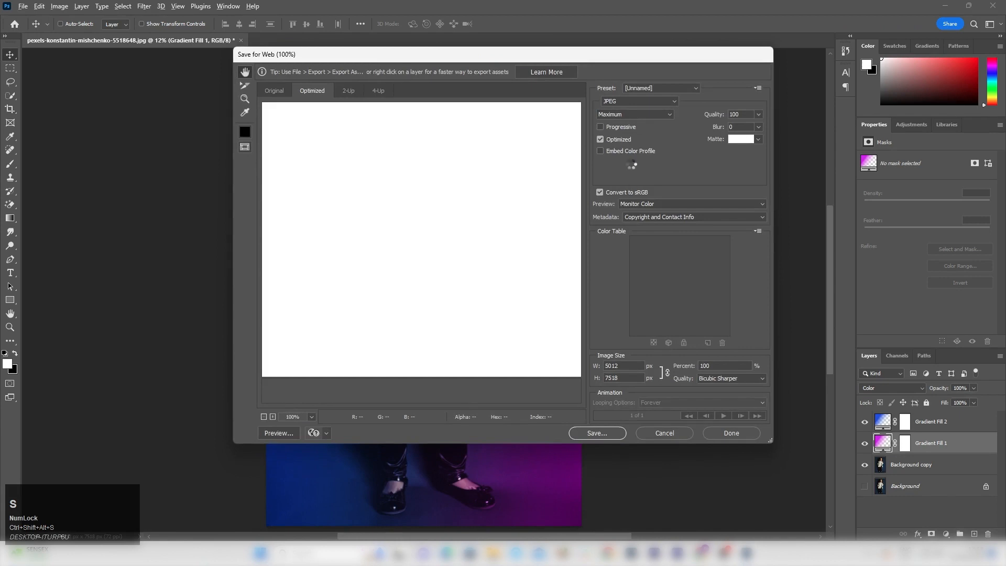
pyautogui.click(656, 100)
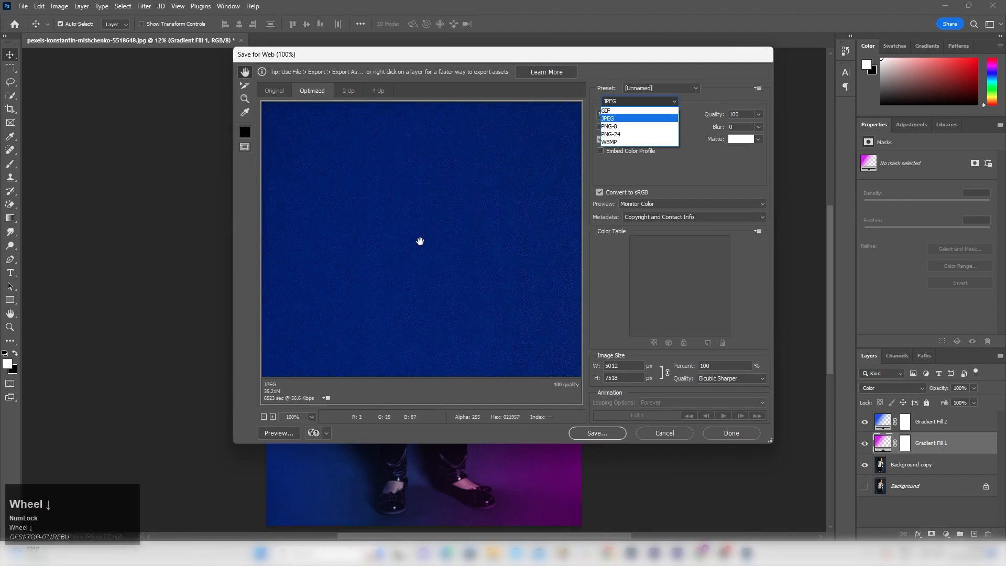
pyautogui.click(623, 119)
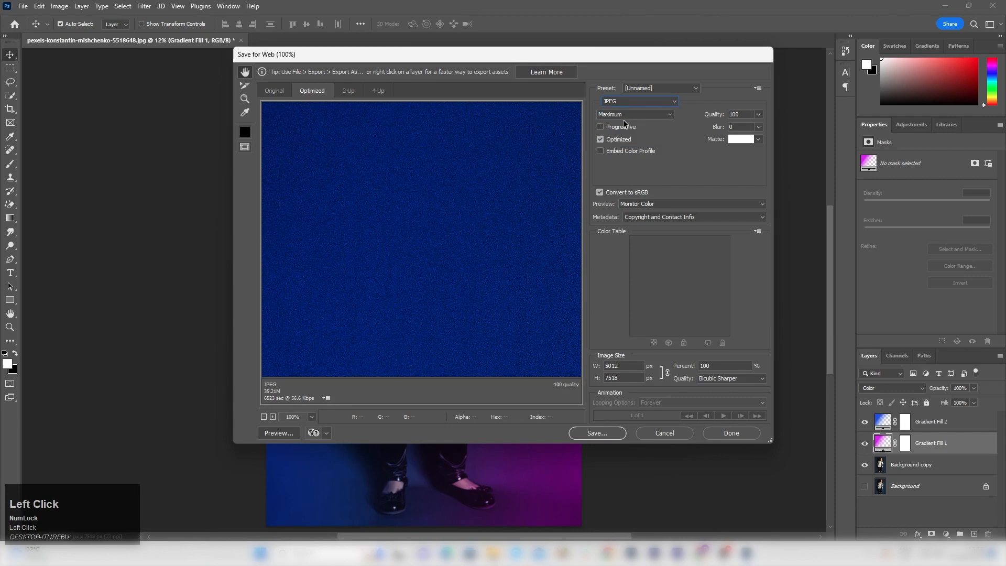
pyautogui.click(597, 433)
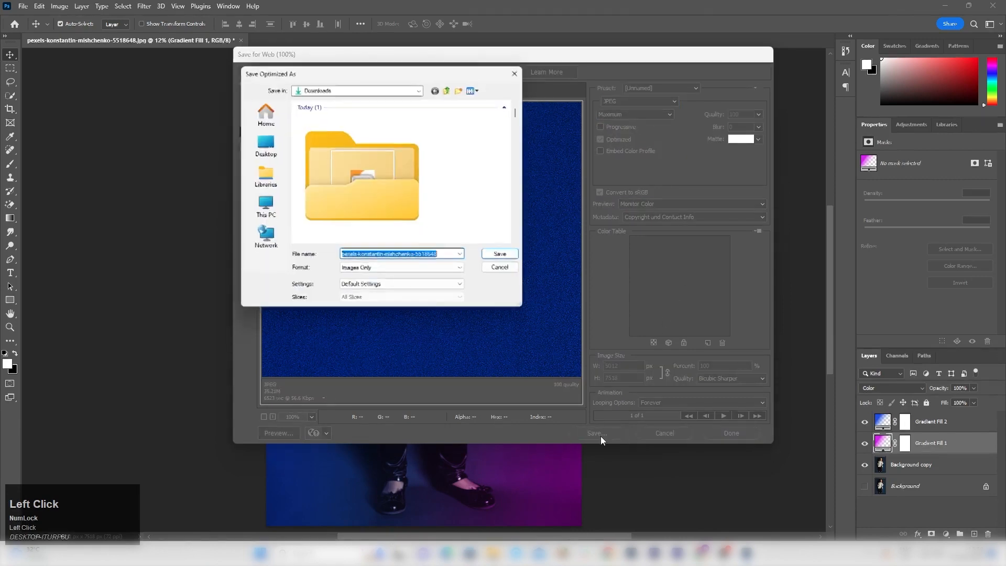
# - Save the exported image as "Light Effact" in the Photoshop folder on the Desktop
pyautogui.click(263, 146)
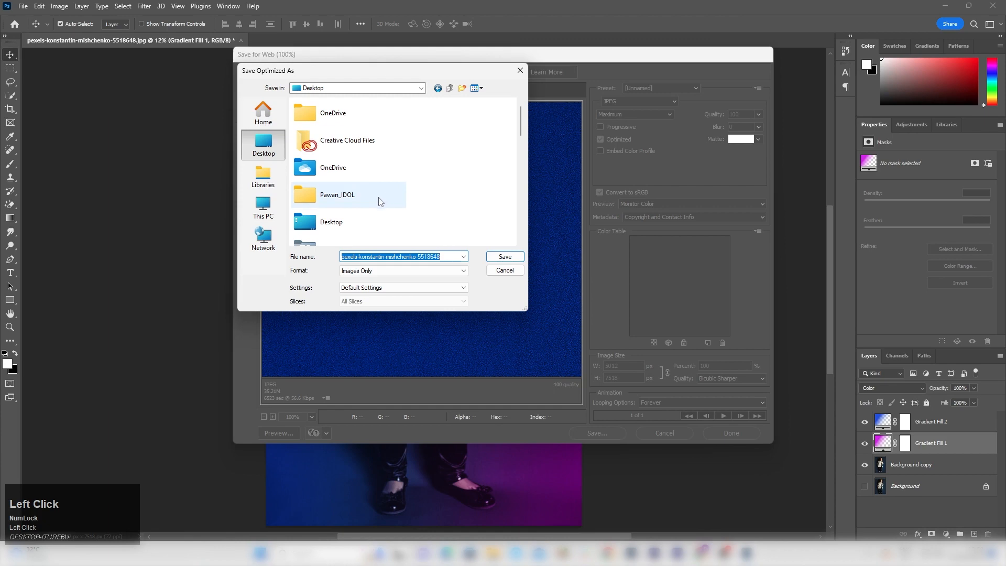
pyautogui.scroll(-3, 378, 203)
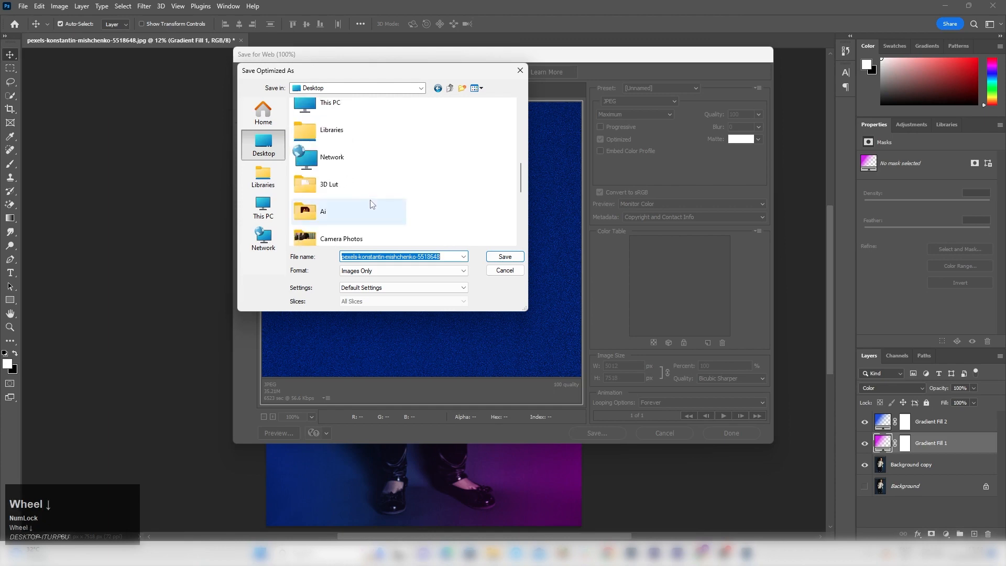
pyautogui.scroll(-5, 370, 205)
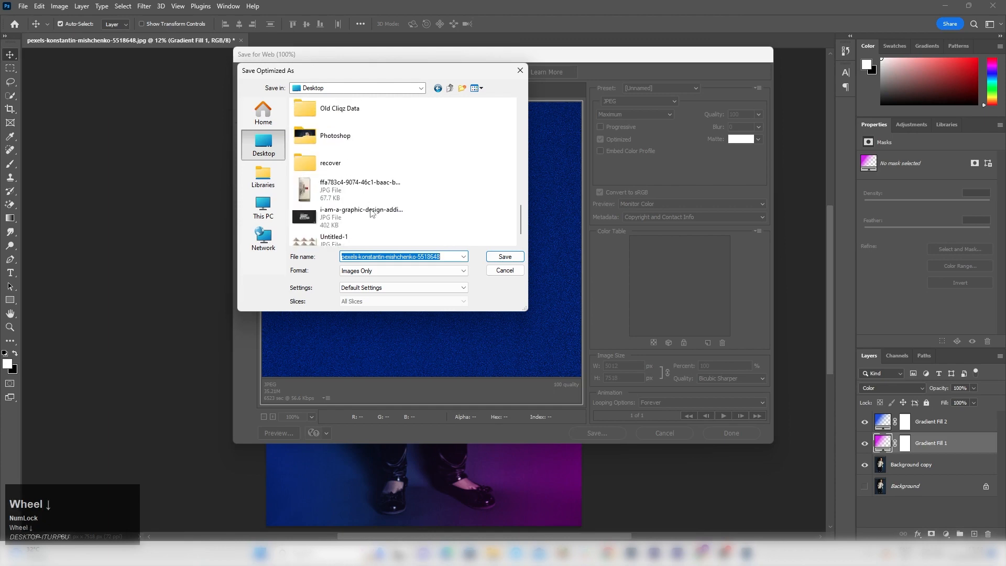
pyautogui.doubleClick(351, 145)
pyautogui.click(446, 255)
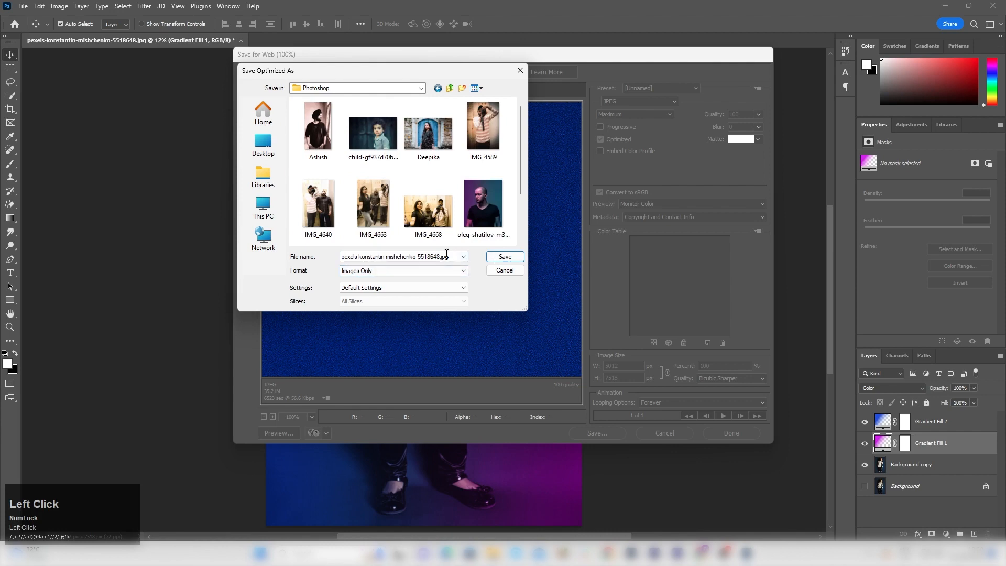
pyautogui.hotkey('ctrl', 'a')
pyautogui.press('BackSpace')
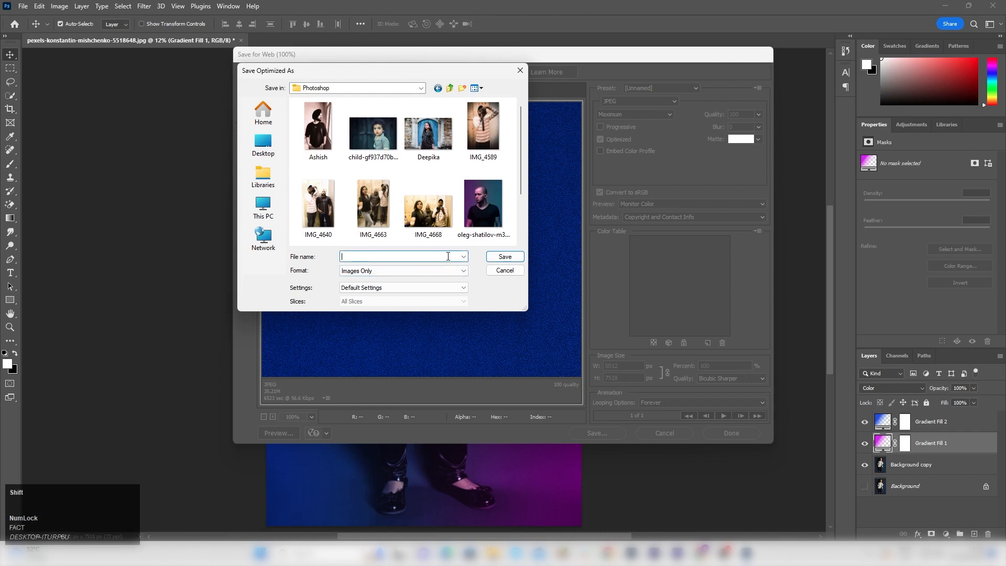
pyautogui.write('Light Effact')
pyautogui.press('Return')
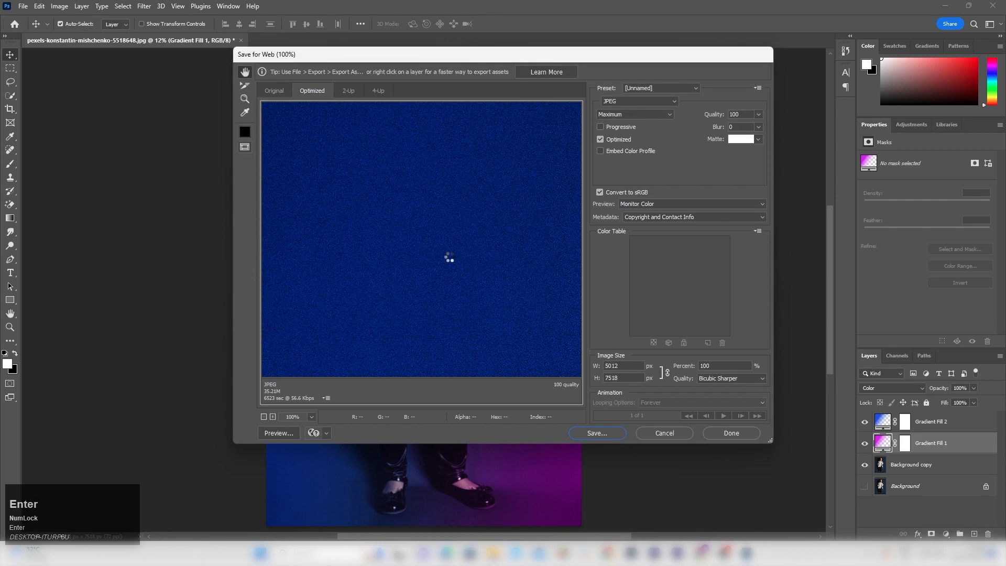